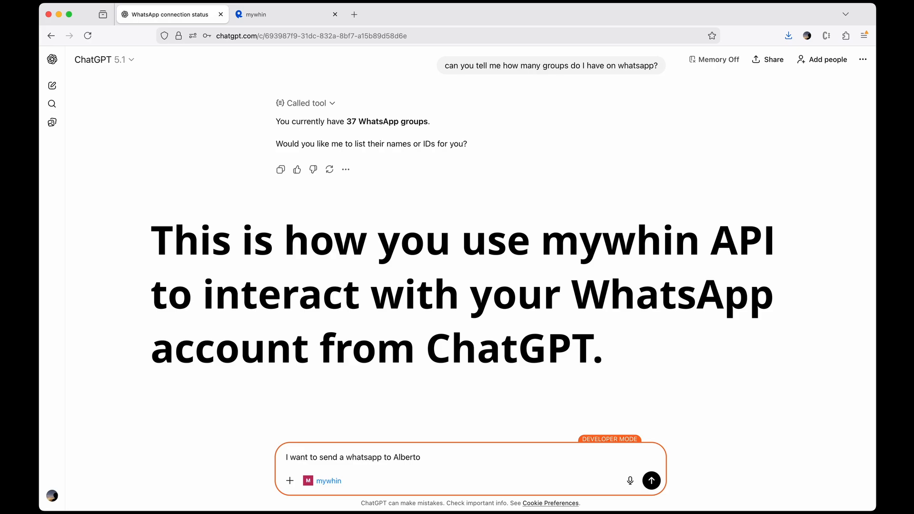
# - Complete the request so the WhatsApp to the named contact says "hi from within chatgpt!!", submit it and approve sending the message
pyautogui.write('sayug')
pyautogui.press('BackSpace')
pyautogui.press('BackSpace')
pyautogui.write('ing "hi')
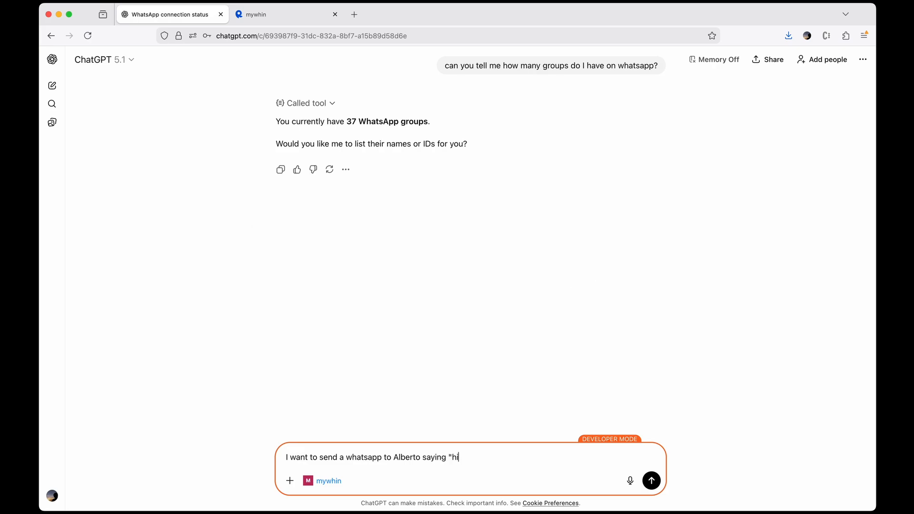
pyautogui.write(' from @')
pyautogui.press('BackSpace')
pyautogui.write('within chatgpt!!')
pyautogui.press('Return')
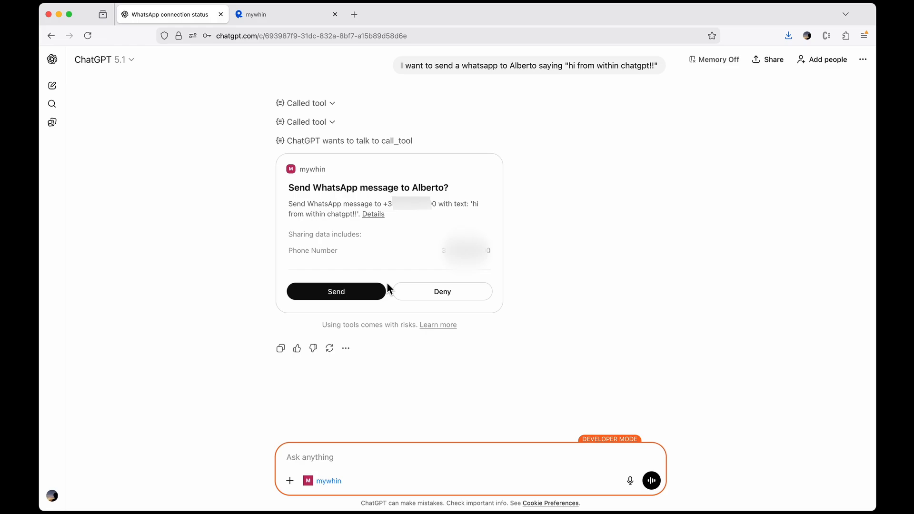
pyautogui.click(352, 294)
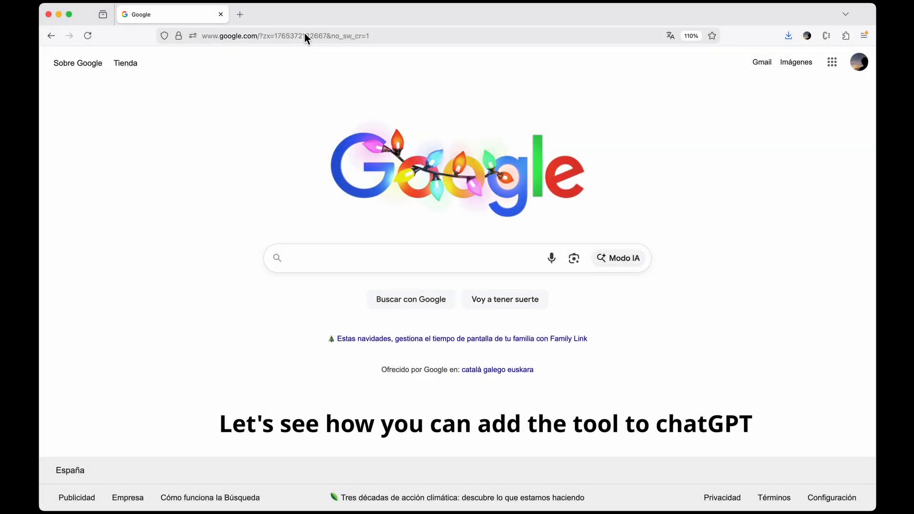
# - Load chatgpt.com in the current browser tab in place of the Google page
pyautogui.click(304, 36)
pyautogui.write('chat')
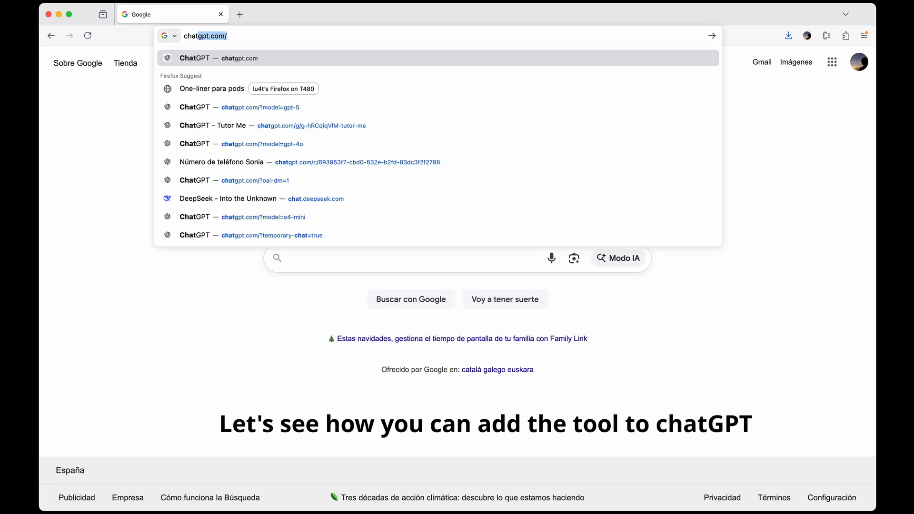
pyautogui.press('Return')
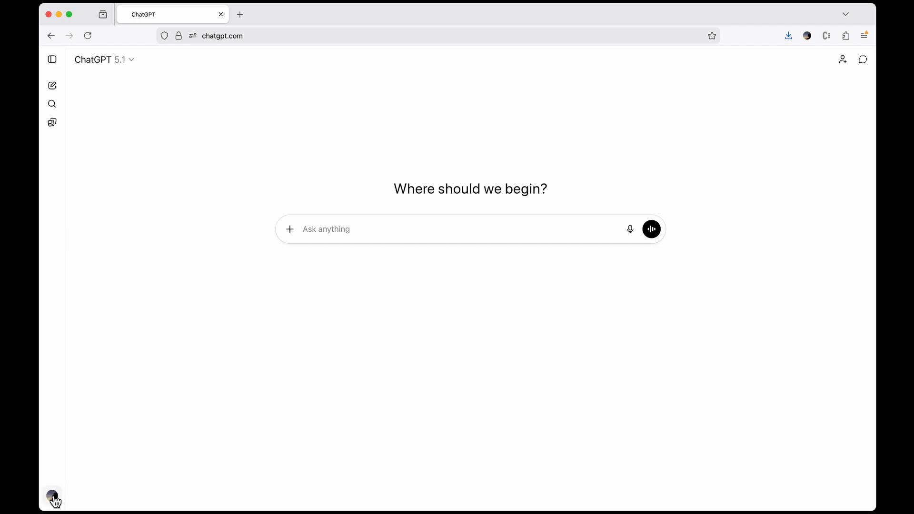
# - Enable Developer mode in the advanced settings for Apps & Connectors and close the settings
pyautogui.click(52, 496)
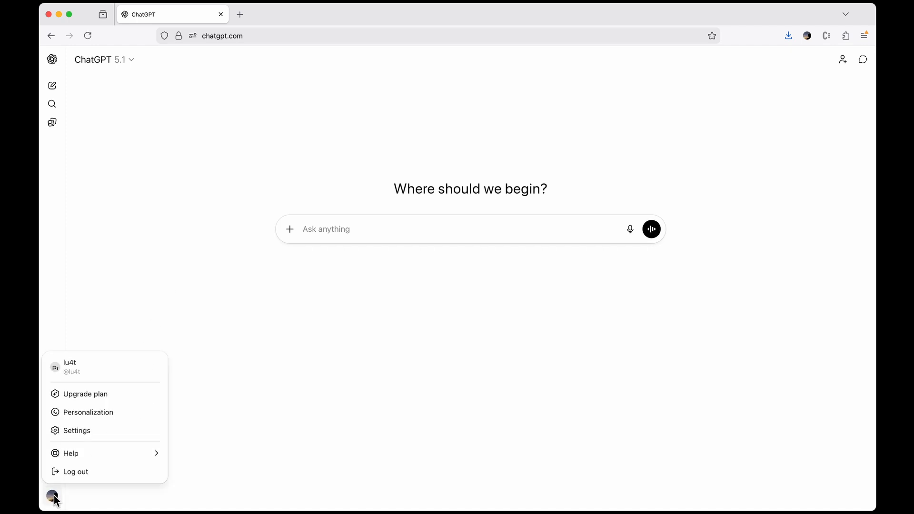
pyautogui.click(82, 430)
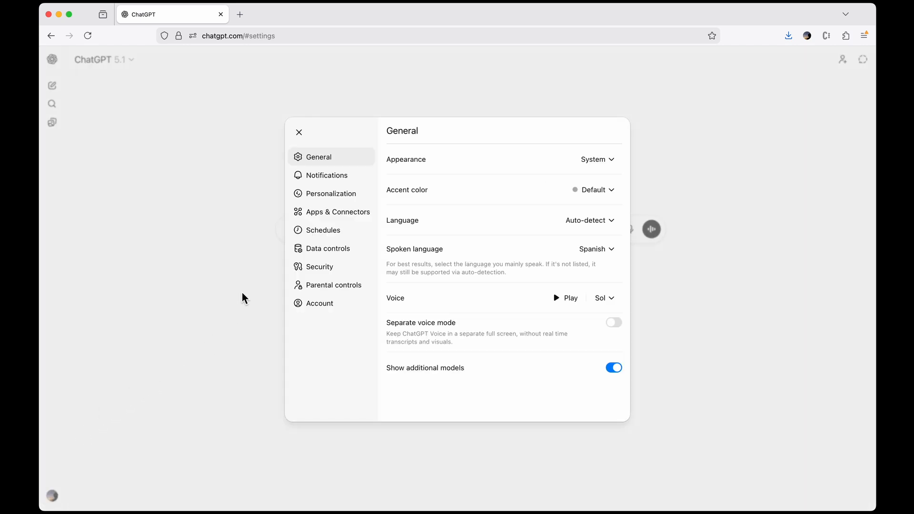
pyautogui.click(326, 217)
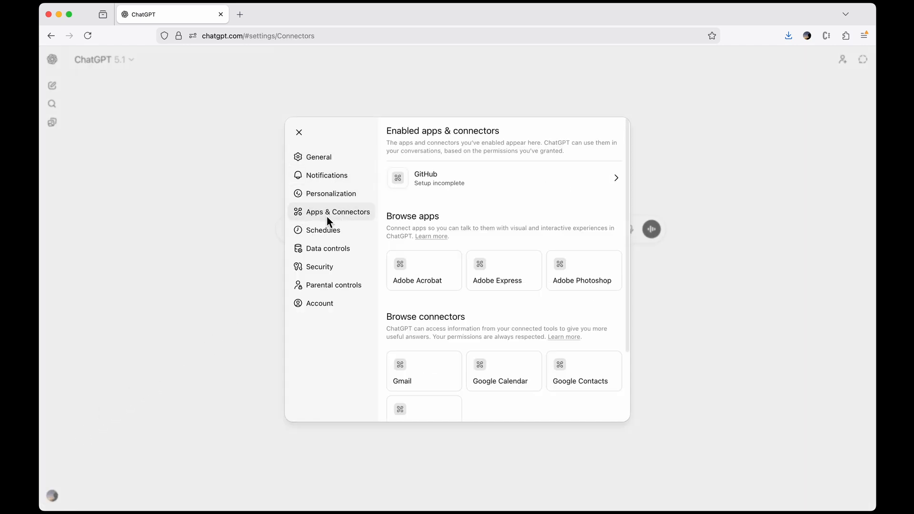
pyautogui.scroll(-3, 438, 278)
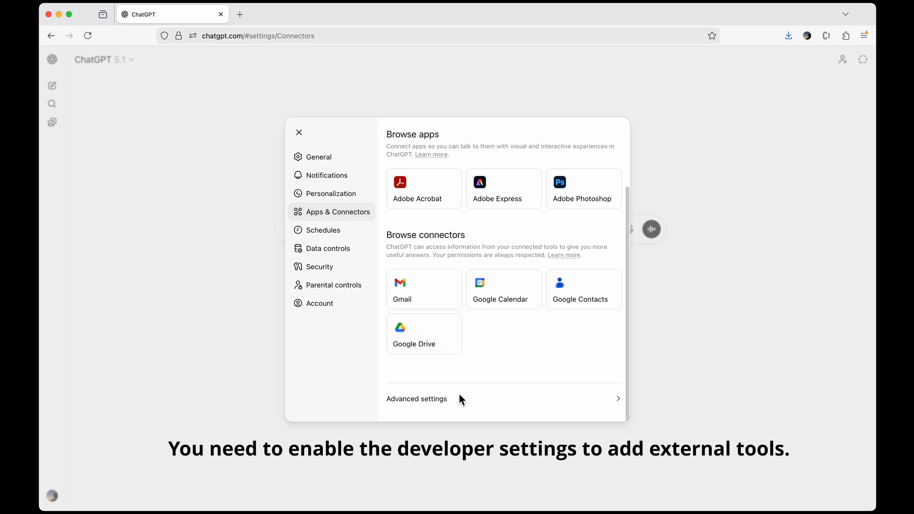
pyautogui.click(444, 405)
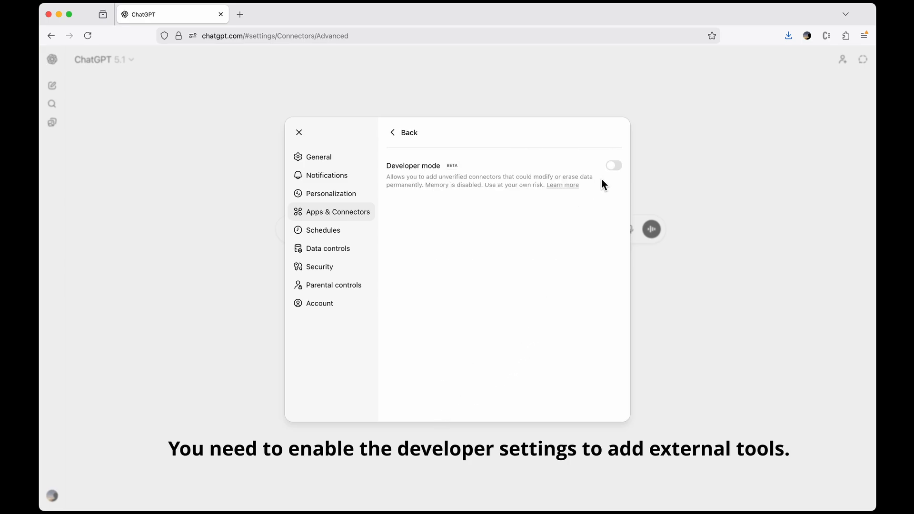
pyautogui.click(614, 166)
pyautogui.click(299, 133)
pyautogui.moveTo(419, 176)
pyautogui.mouseDown()
pyautogui.moveTo(502, 177)
pyautogui.moveTo(416, 173)
pyautogui.mouseUp()
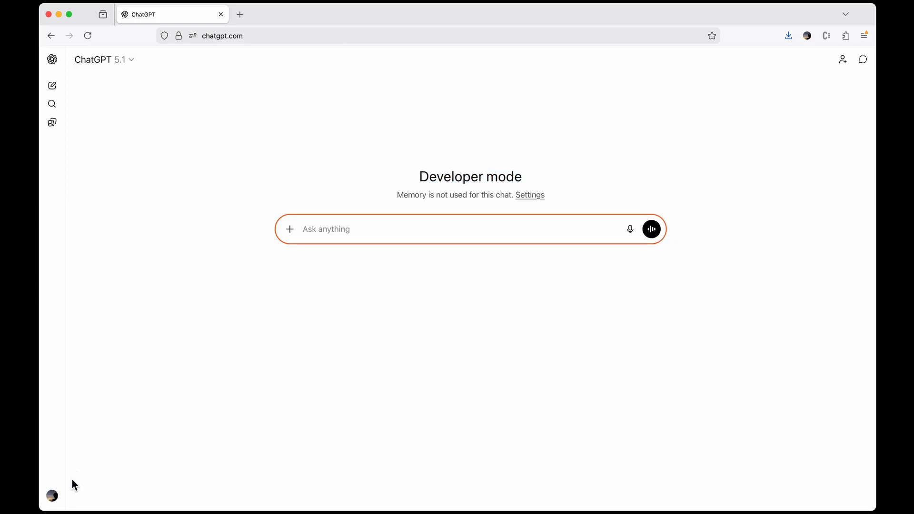
# - Start a new custom app under Apps & Connectors, named mywhin with the description "send whatsapps from chatgpt"
pyautogui.click(53, 496)
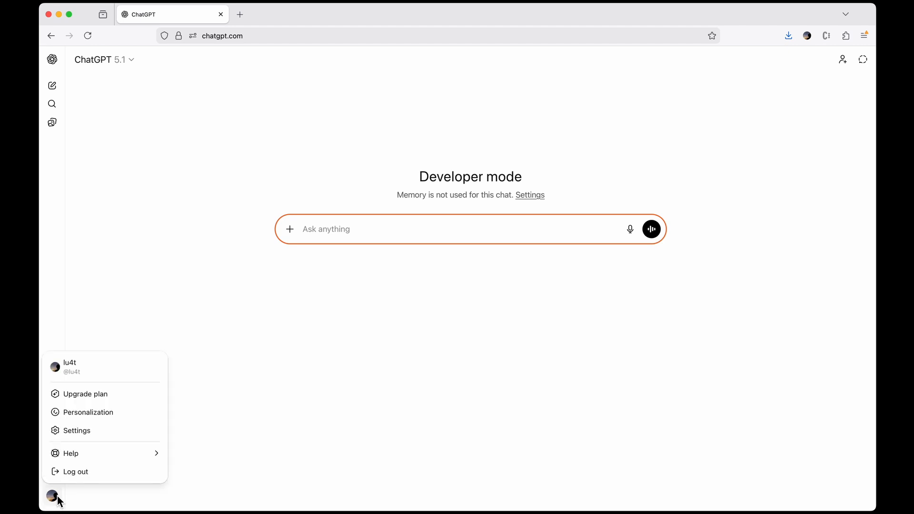
pyautogui.click(72, 429)
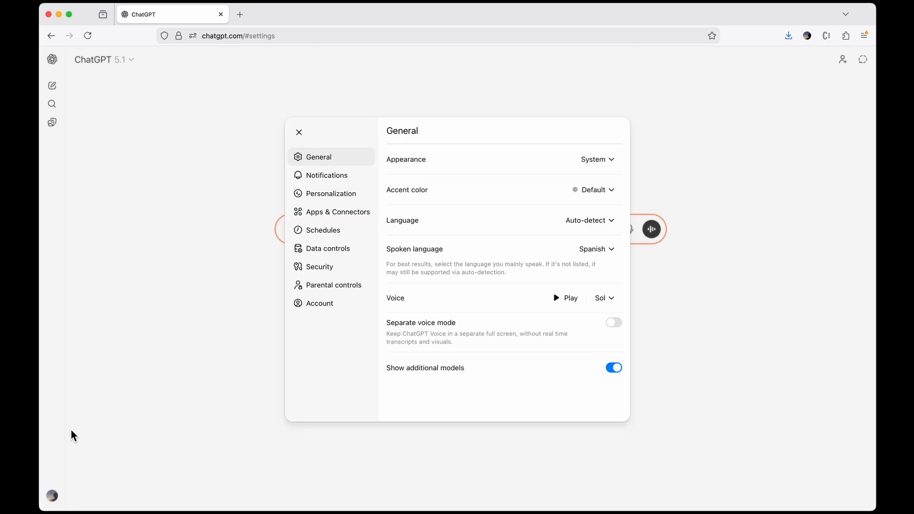
pyautogui.click(336, 218)
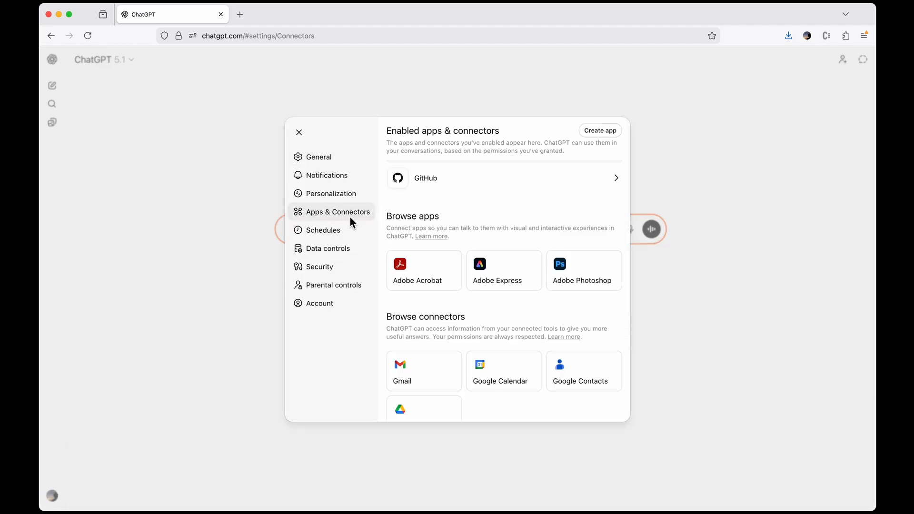
pyautogui.click(606, 133)
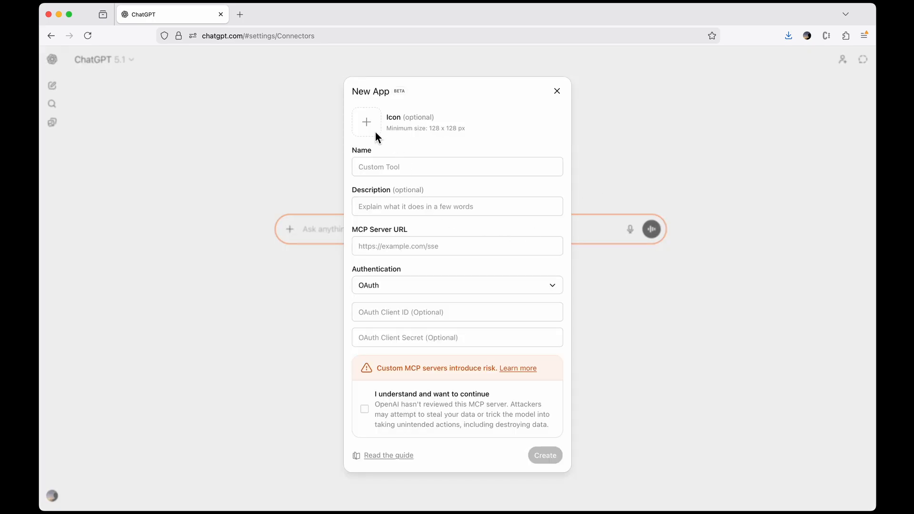
pyautogui.click(384, 167)
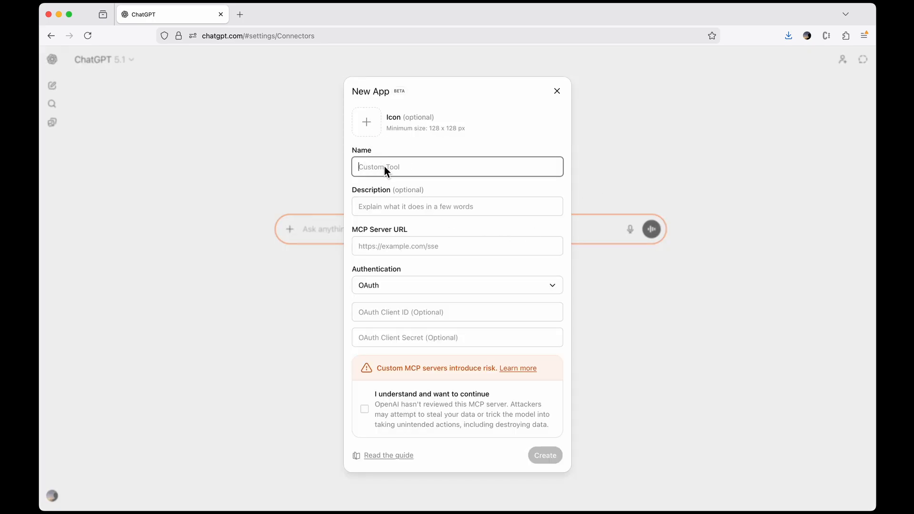
pyautogui.write('my')
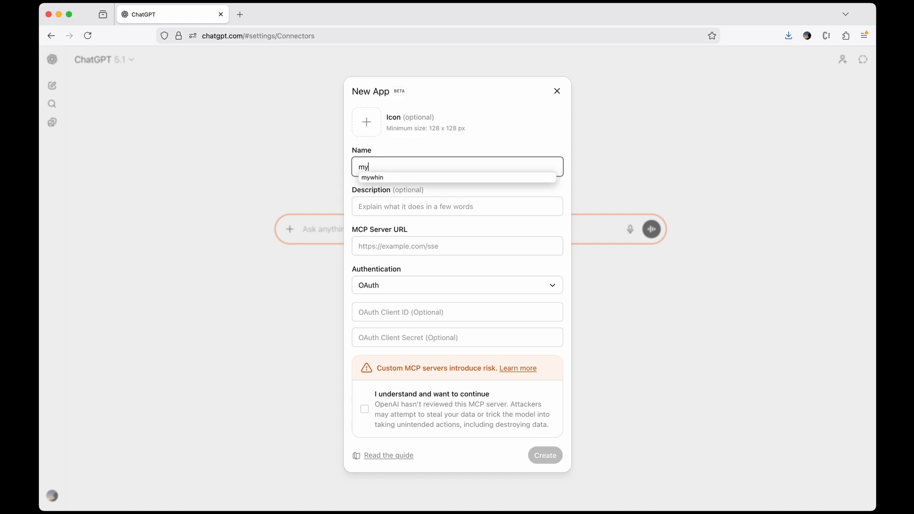
pyautogui.write('whin')
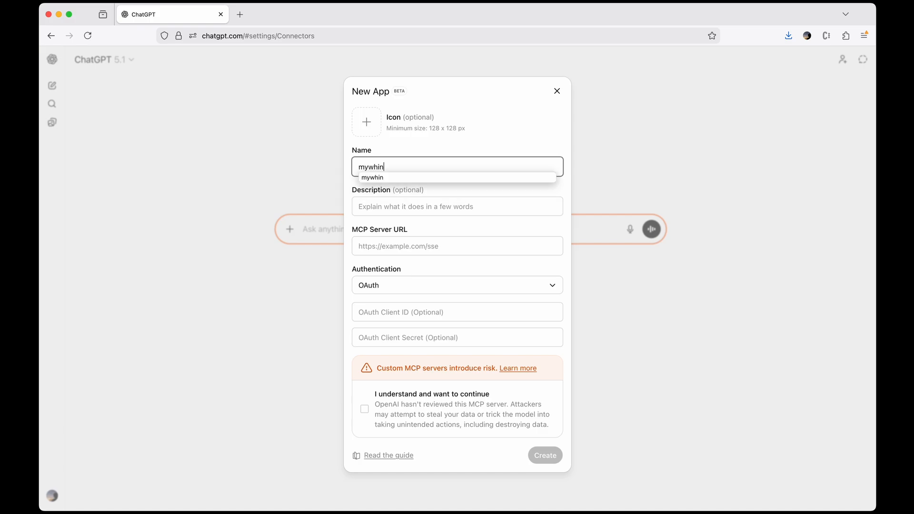
pyautogui.click(395, 179)
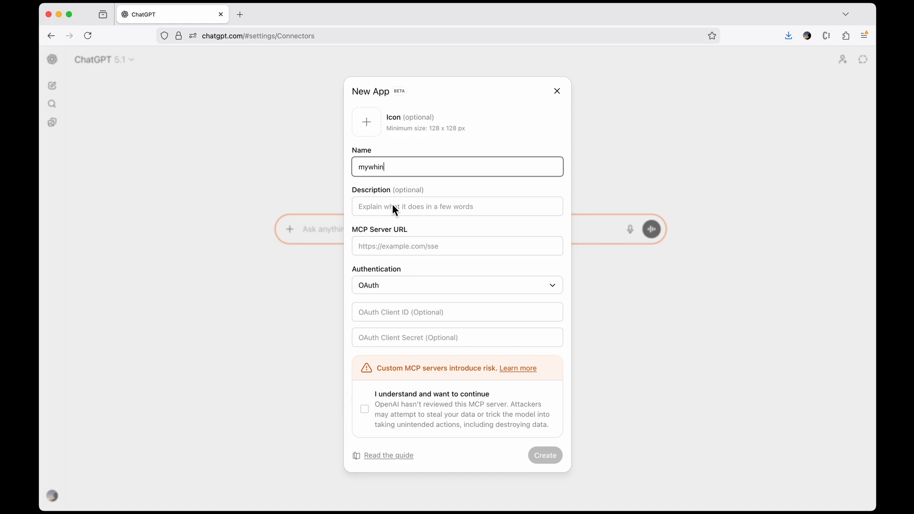
pyautogui.click(392, 206)
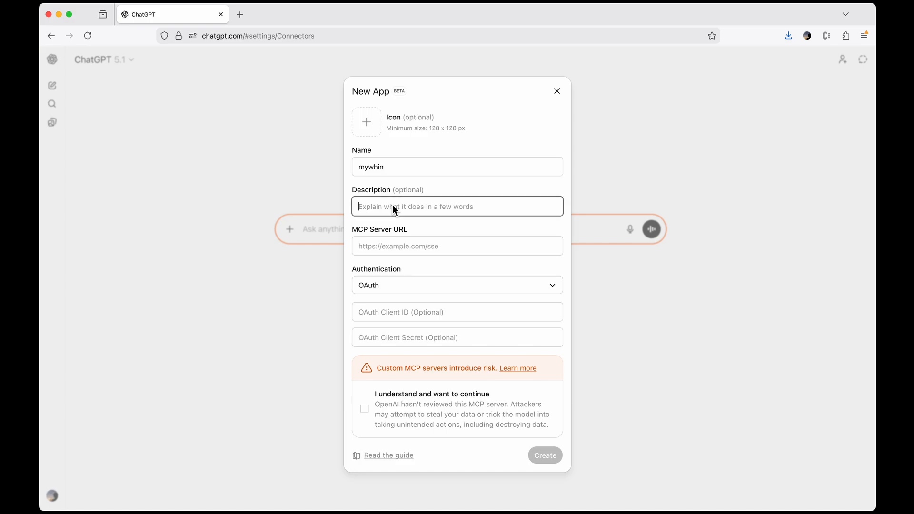
pyautogui.write('send whatsapps from chatgpt')
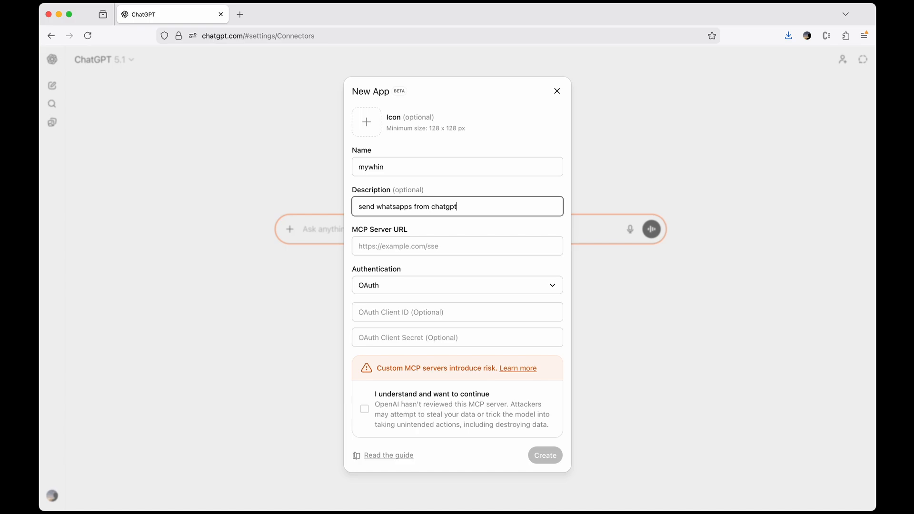
pyautogui.click(379, 247)
pyautogui.write('ht')
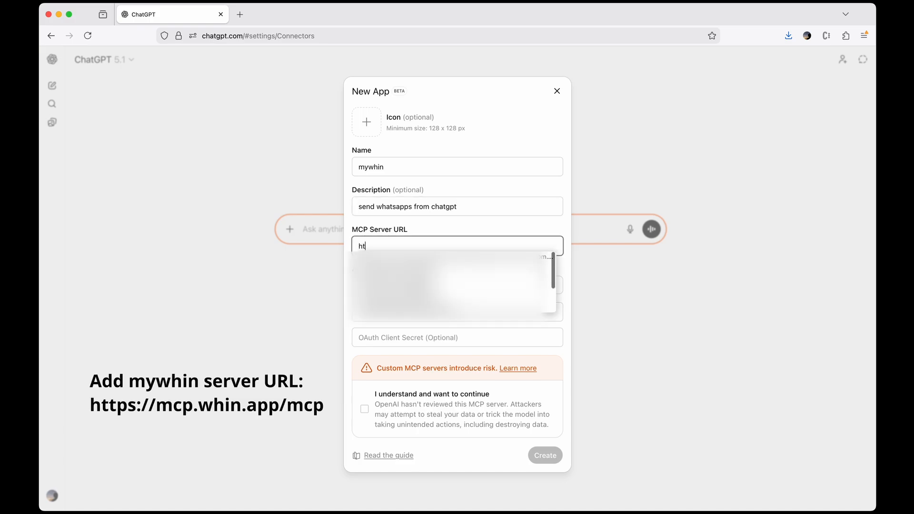
pyautogui.write('tps:')
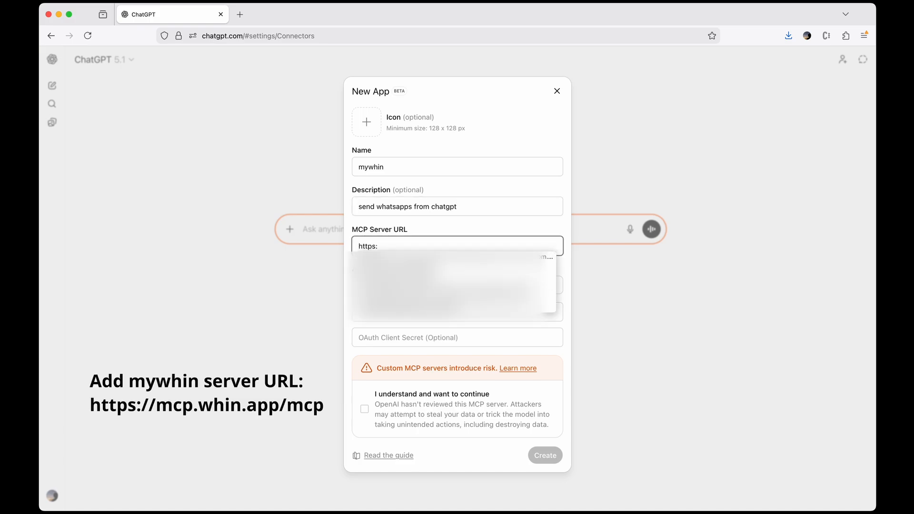
pyautogui.write('/')
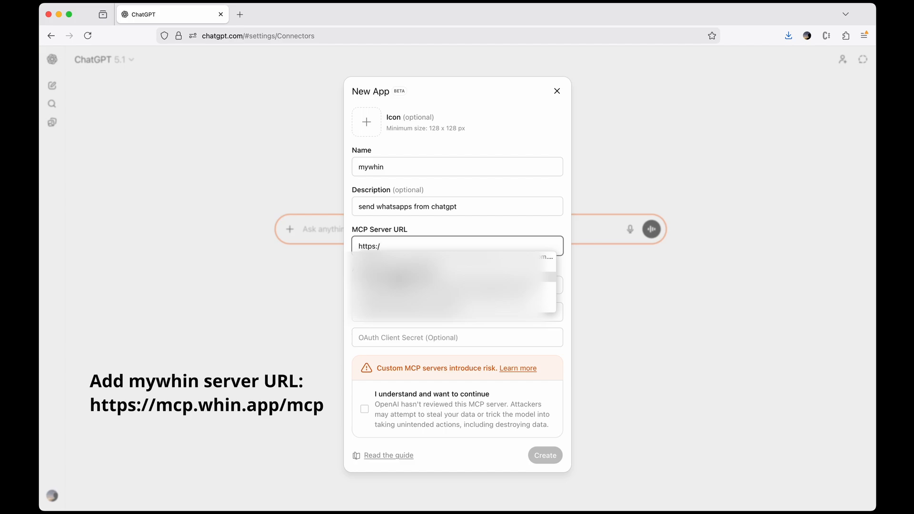
pyautogui.click(388, 246)
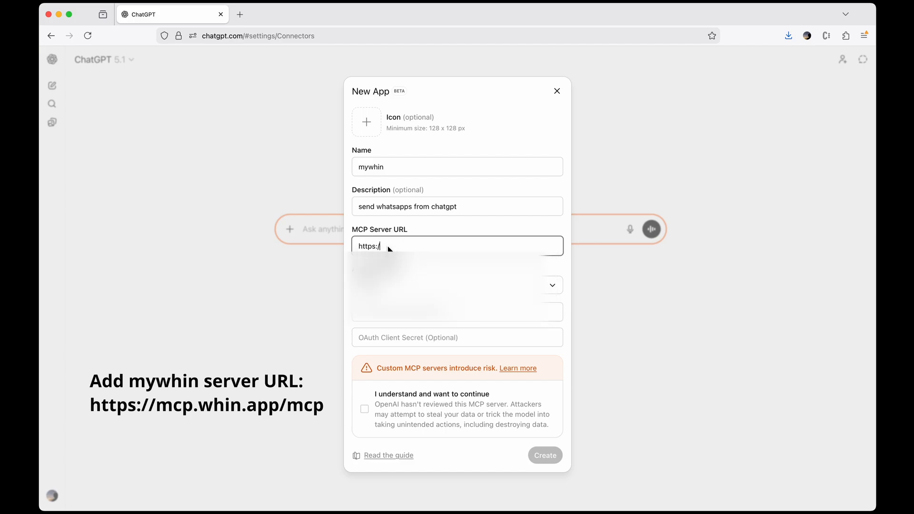
pyautogui.write('/')
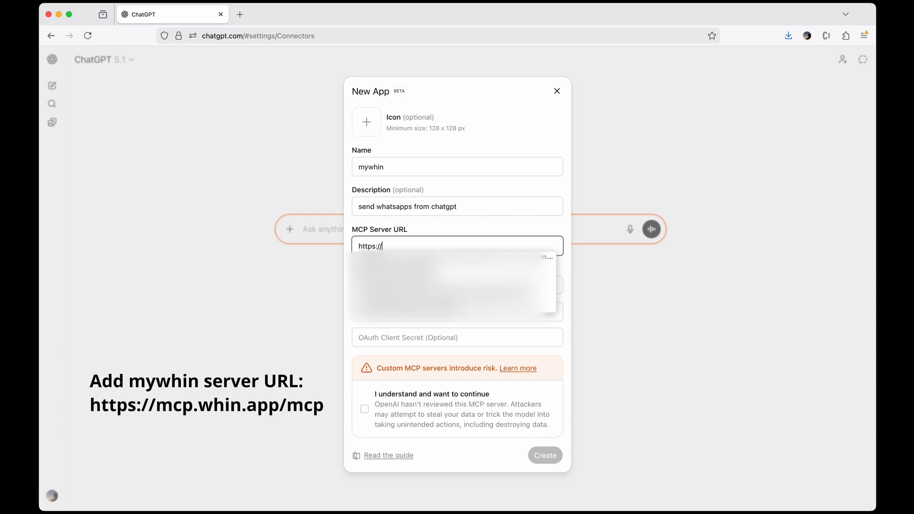
pyautogui.write('mcp')
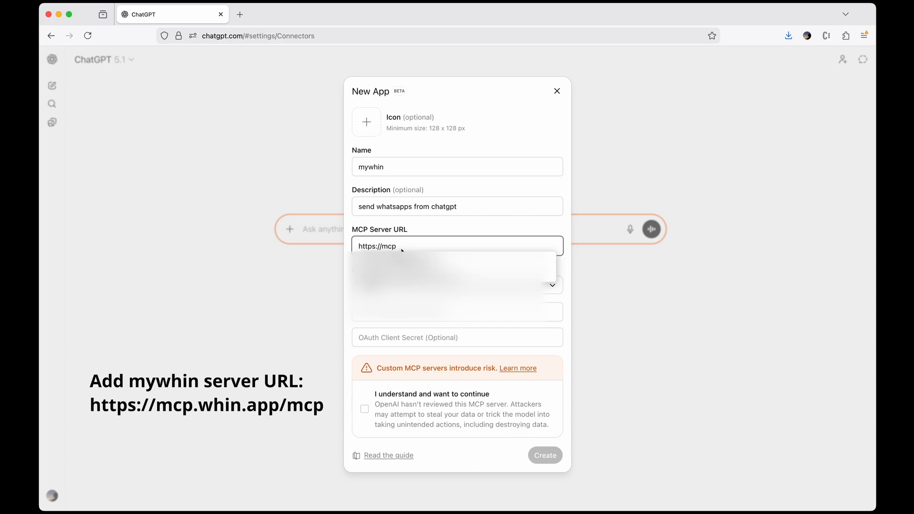
pyautogui.write('.whi')
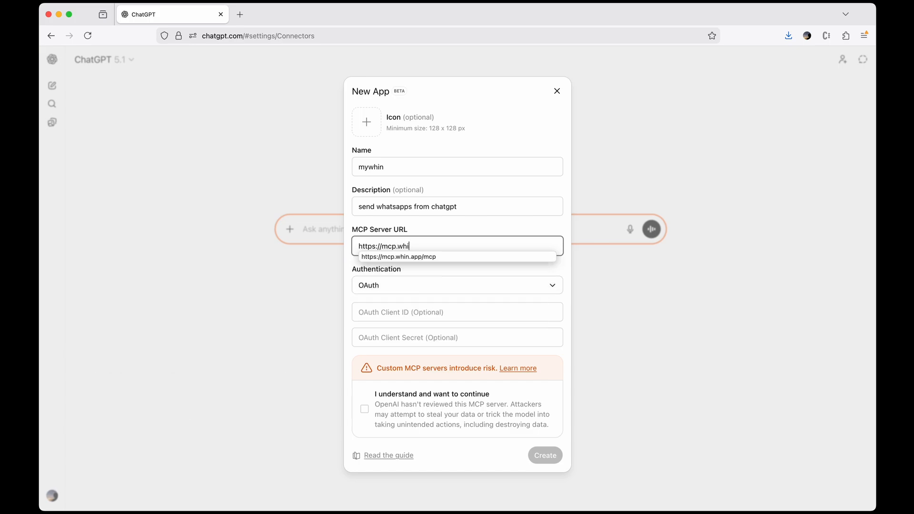
pyautogui.write('n.app/mcp')
pyautogui.click(452, 247)
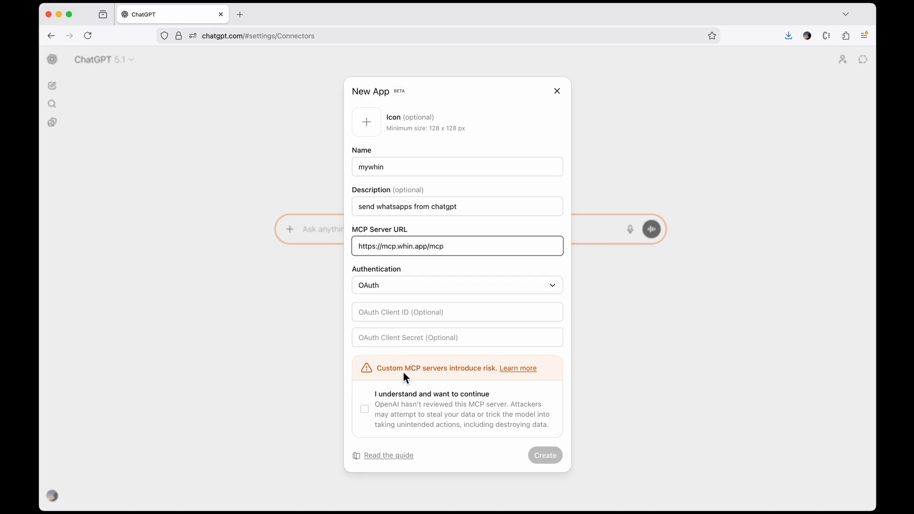
pyautogui.click(365, 409)
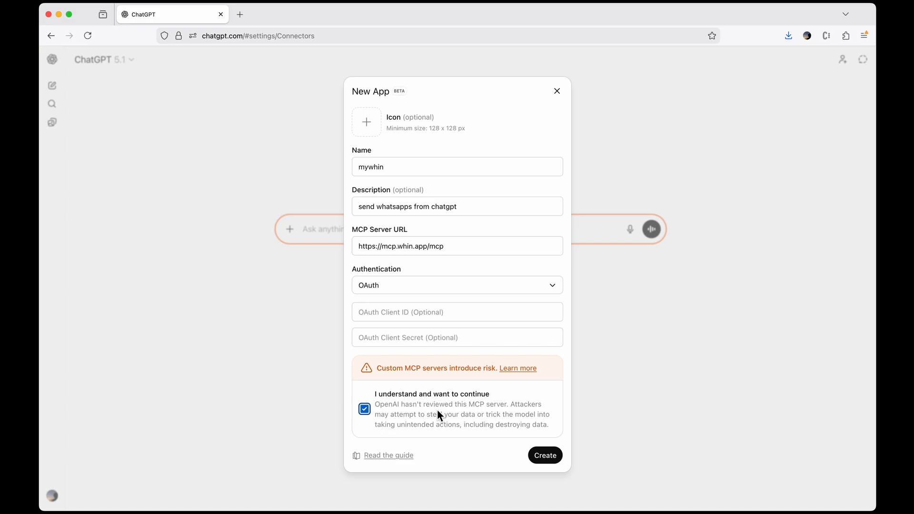
pyautogui.click(539, 458)
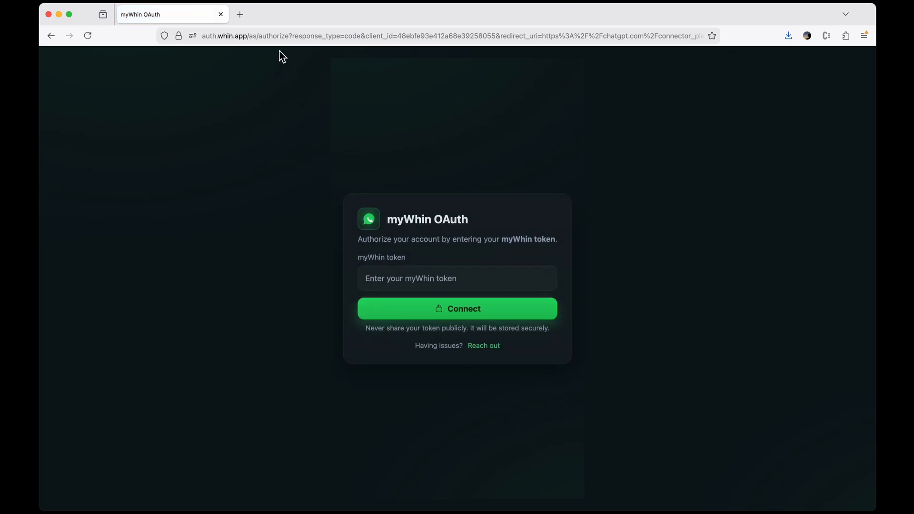
# - Open the API Hub of rapidapi.com in a new browser tab and switch the account context to Personal Account
pyautogui.click(239, 15)
pyautogui.write('rapidapi.com/')
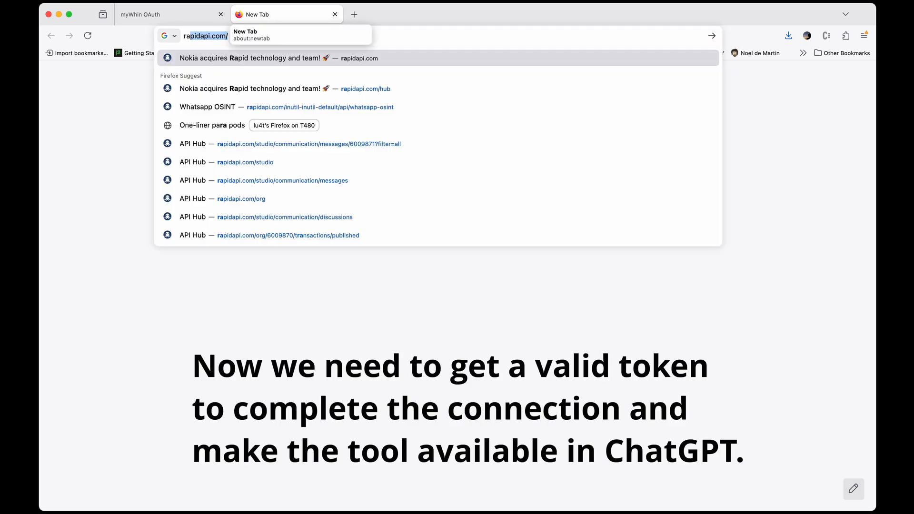
pyautogui.press('Return')
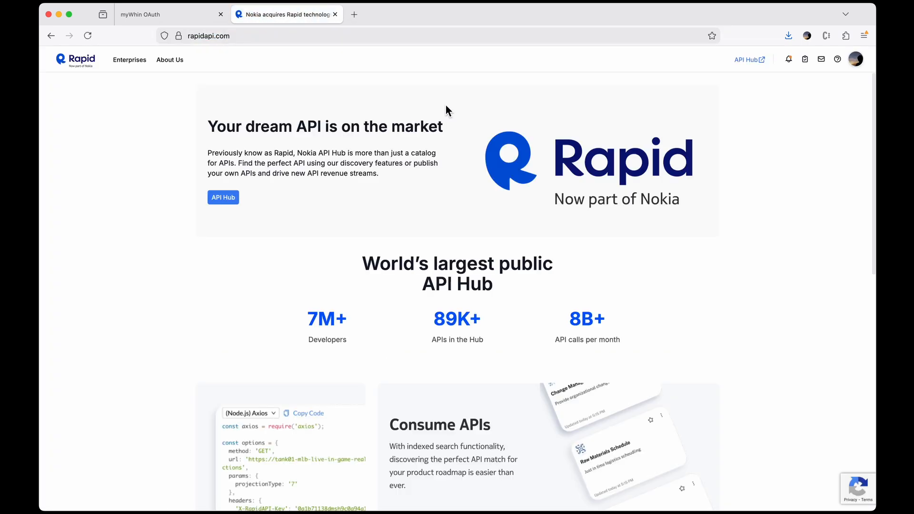
pyautogui.click(743, 58)
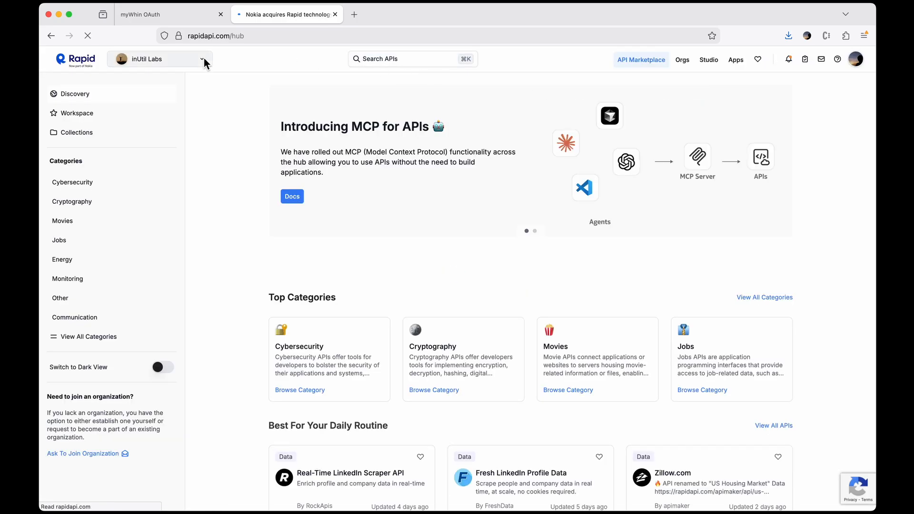
pyautogui.click(170, 61)
pyautogui.click(156, 81)
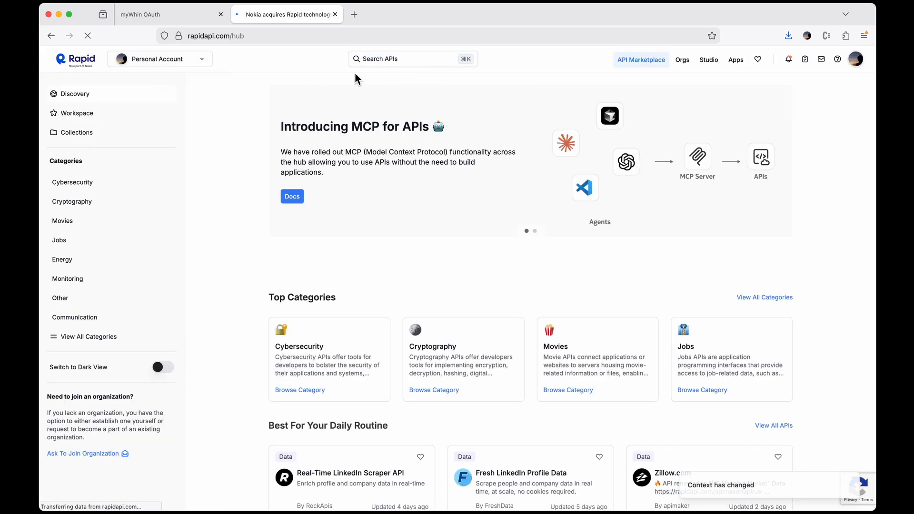
# - Search the API marketplace for mywhin and open its API page
pyautogui.click(399, 63)
pyautogui.write('mywhin')
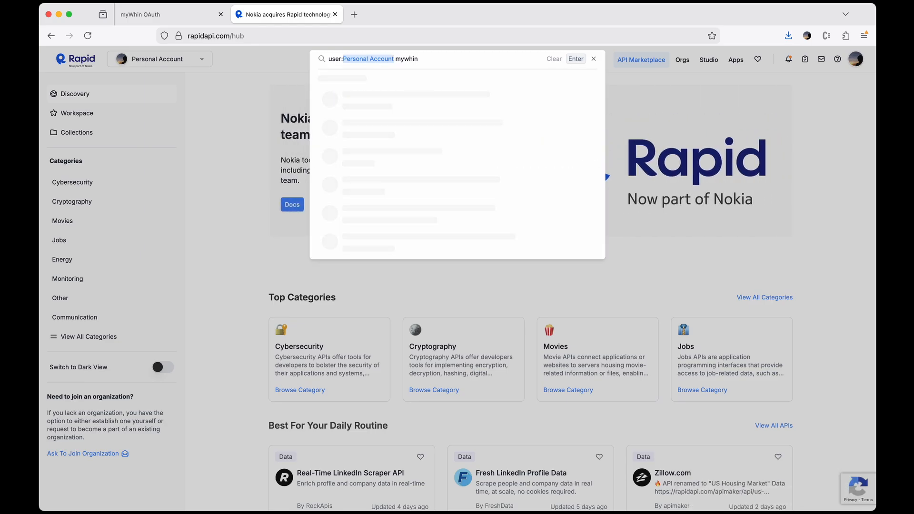
pyautogui.click(354, 97)
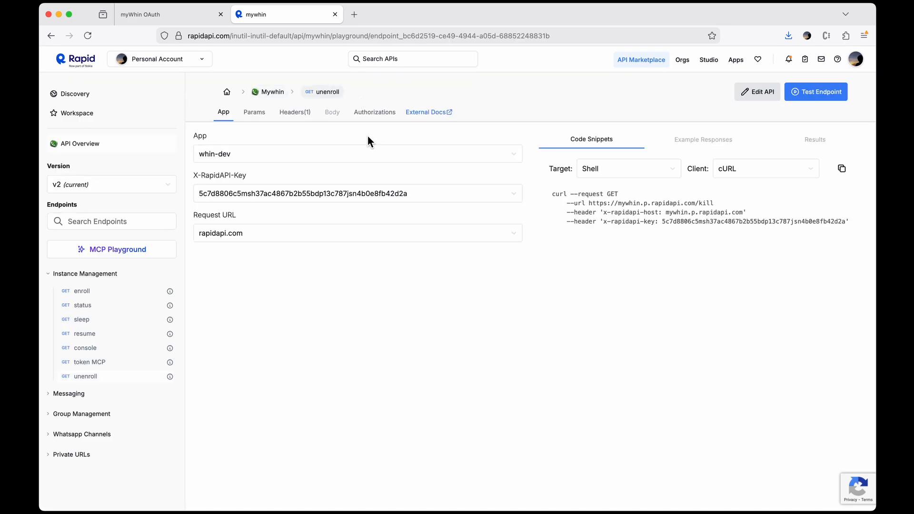
# - Run the token MCP endpoint of the Mywhin API and copy the MCP token from the JSON response
pyautogui.click(102, 365)
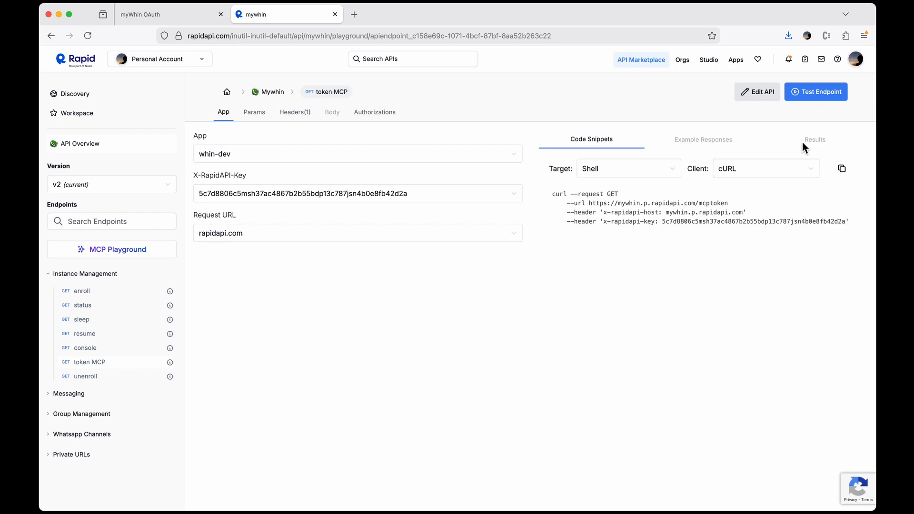
pyautogui.click(823, 97)
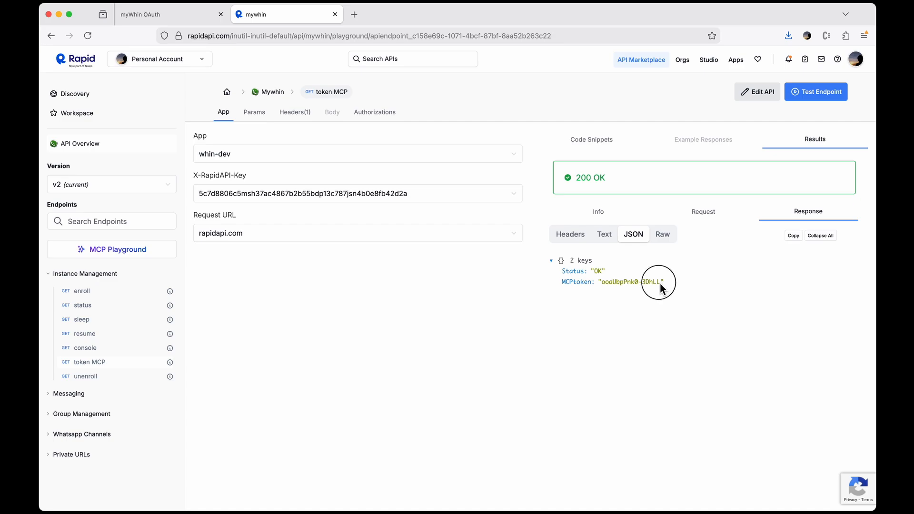
pyautogui.moveTo(660, 287); pyautogui.dragTo(603, 287)
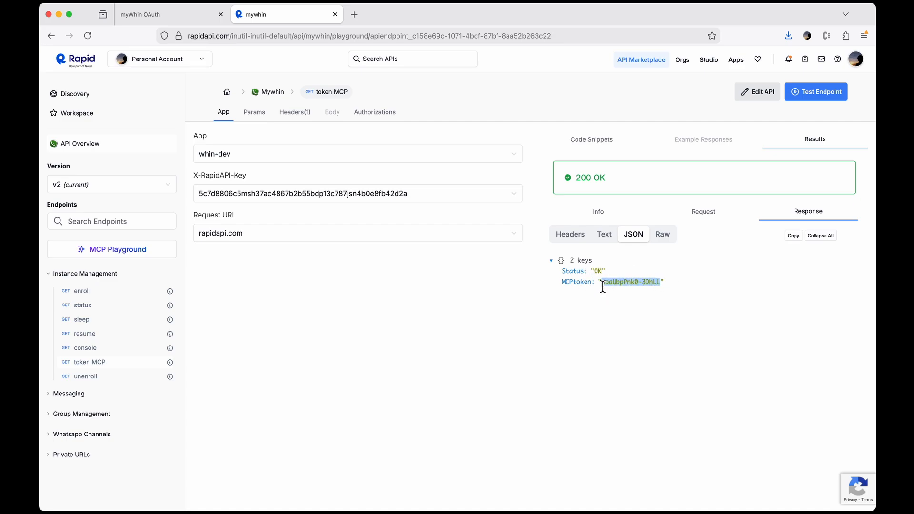
pyautogui.rightClick(623, 282)
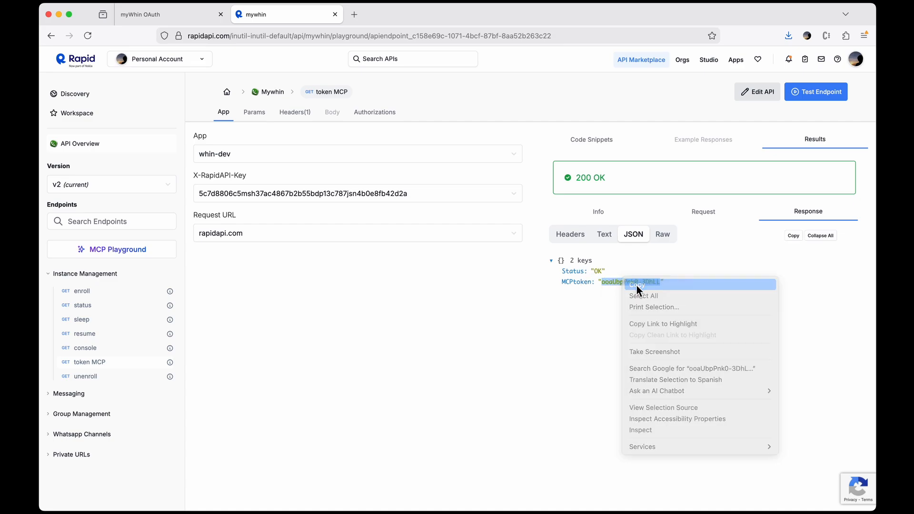
pyautogui.click(638, 285)
# - Paste the copied token as the myWhin token on the myWhin OAuth page and connect, dismissing the save-password prompt
pyautogui.click(167, 17)
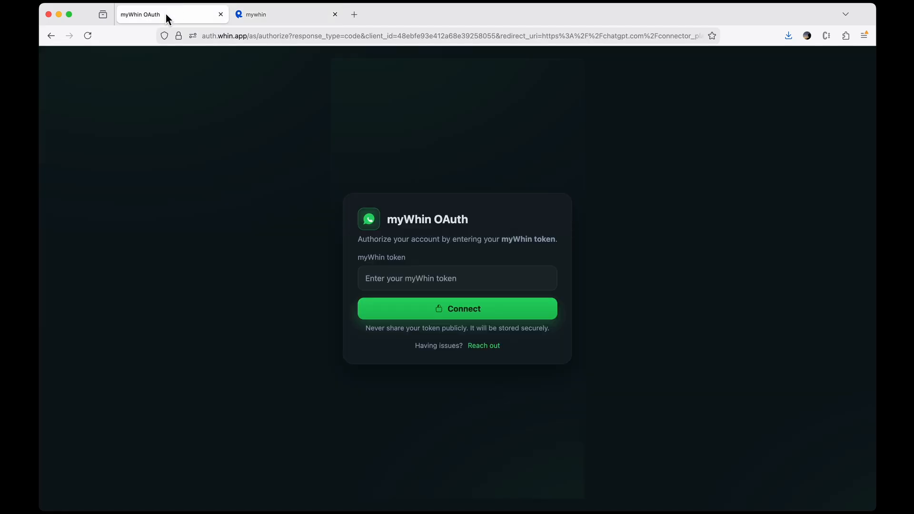
pyautogui.click(427, 282)
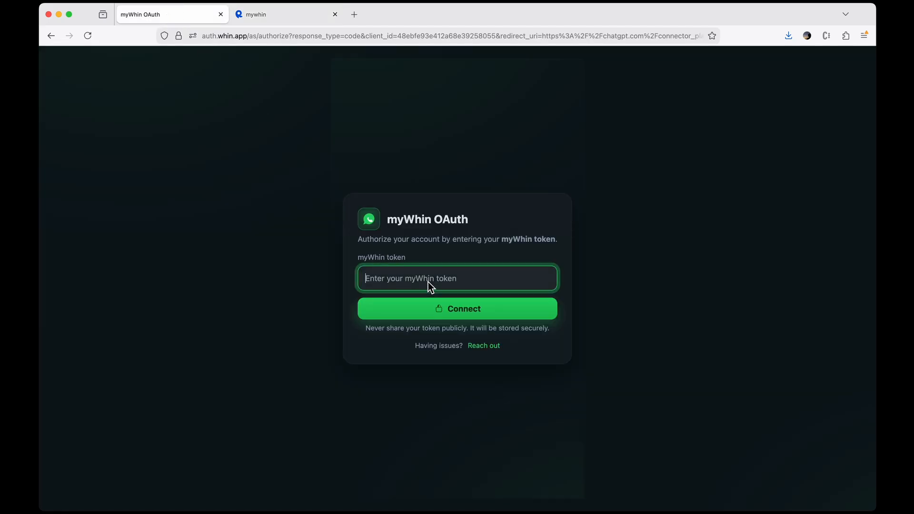
pyautogui.press('super+v')
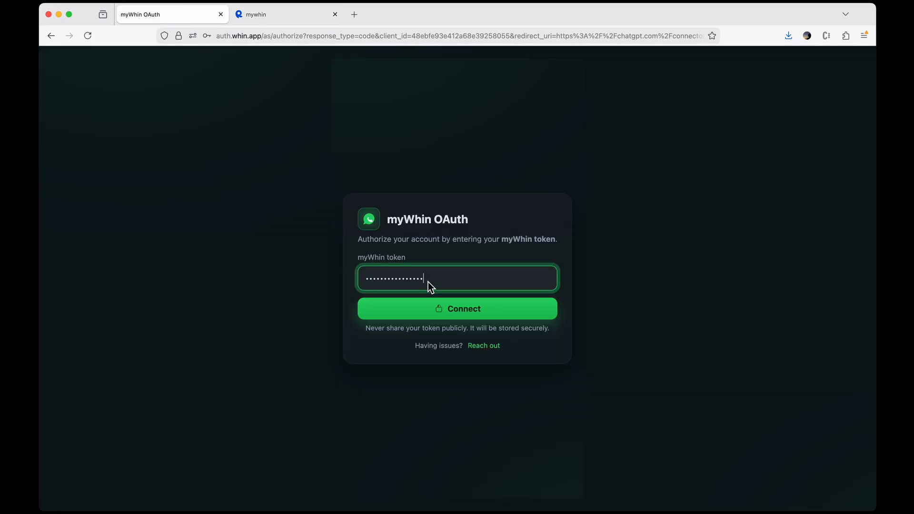
pyautogui.click(463, 312)
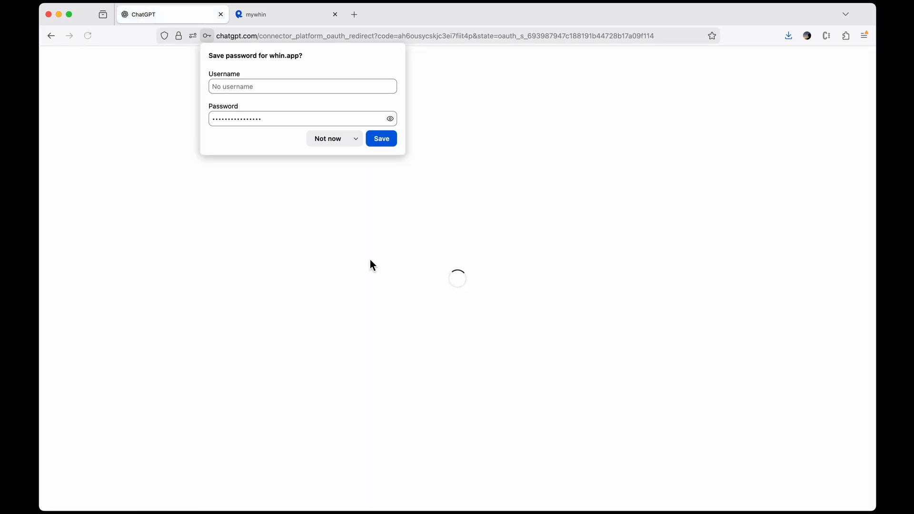
pyautogui.click(209, 36)
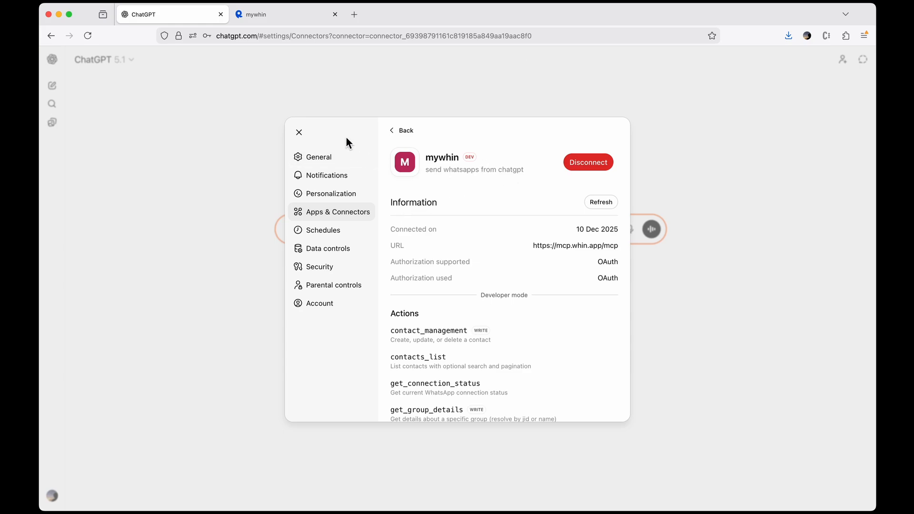
# - Close the settings and ask "am I connected to whatsapp?" in a chat with the mywhin tool enabled
pyautogui.click(302, 134)
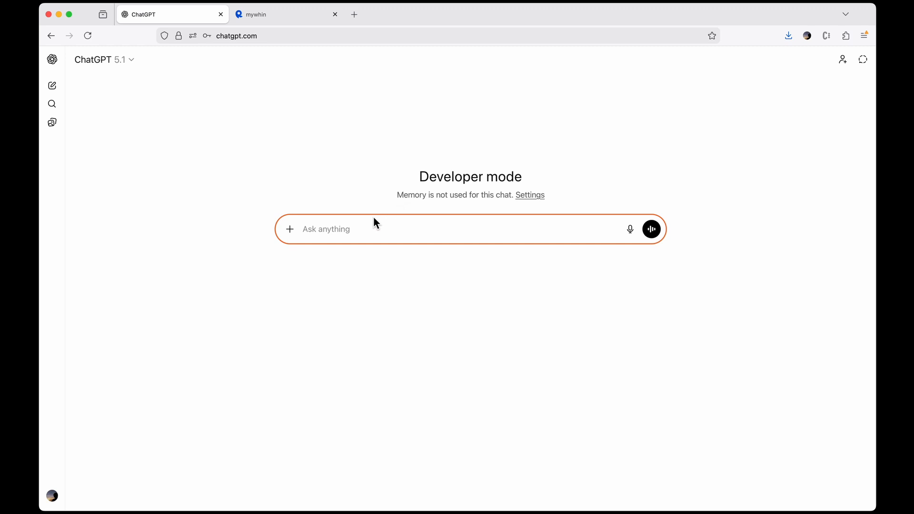
pyautogui.click(291, 230)
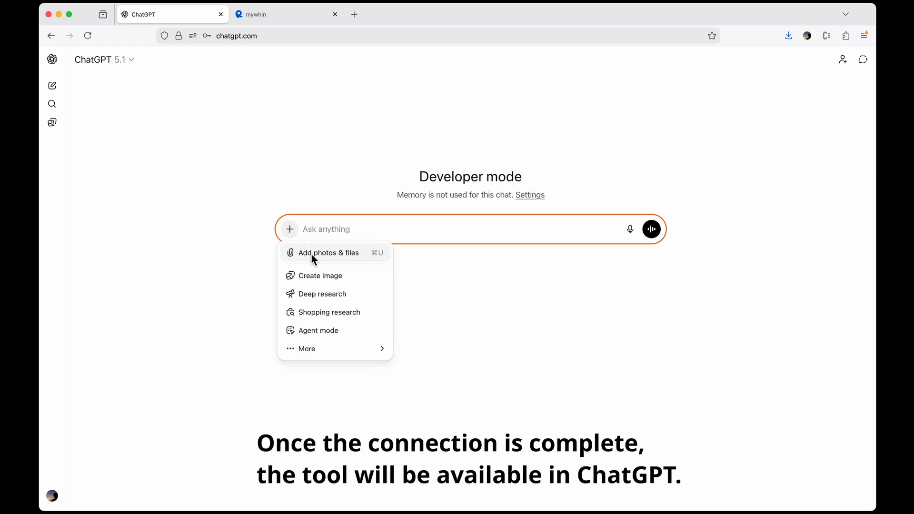
pyautogui.moveTo(381, 347)
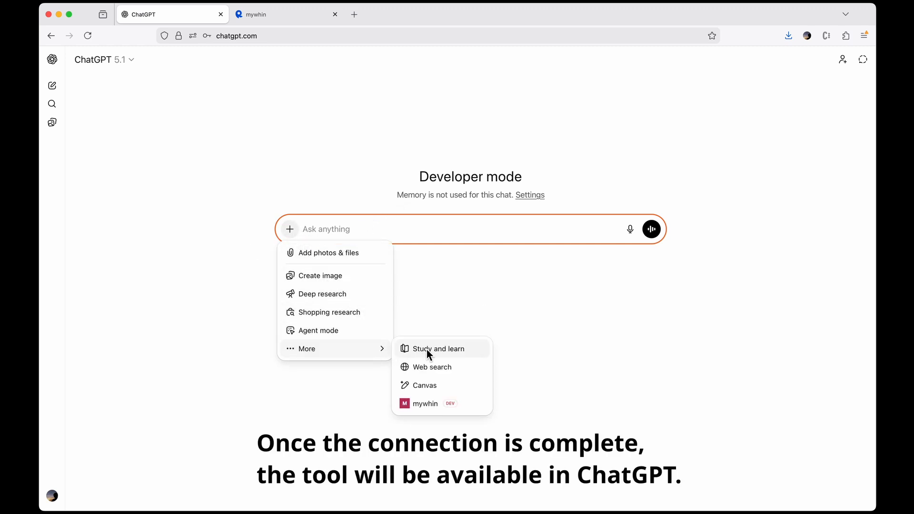
pyautogui.click(439, 404)
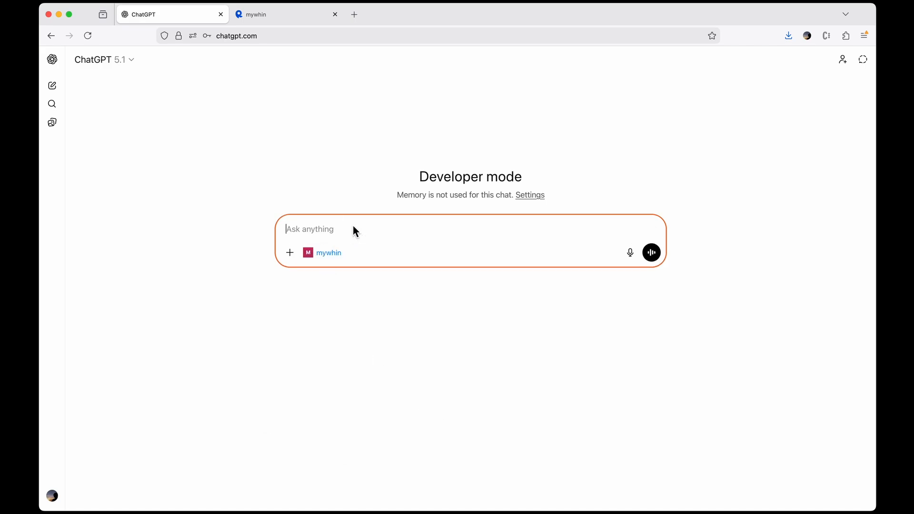
pyautogui.write('am I connected to whatsapp?')
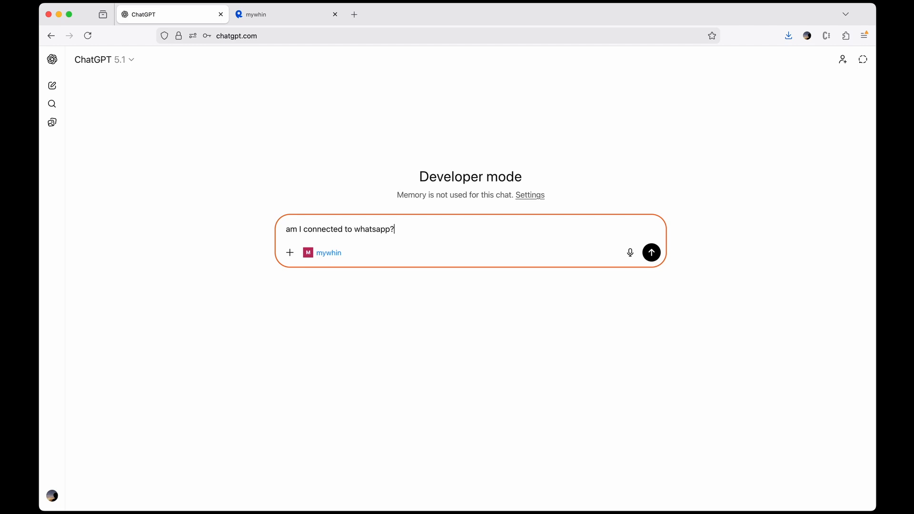
pyautogui.press('Return')
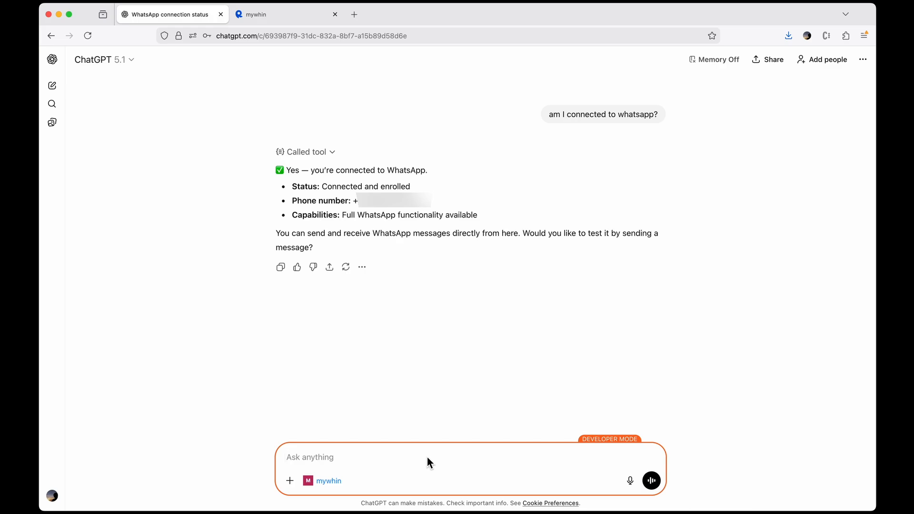
# - Send the question "how many contacts do I have on whatsapp?" in the same chat
pyautogui.write('how many contacts do I h')
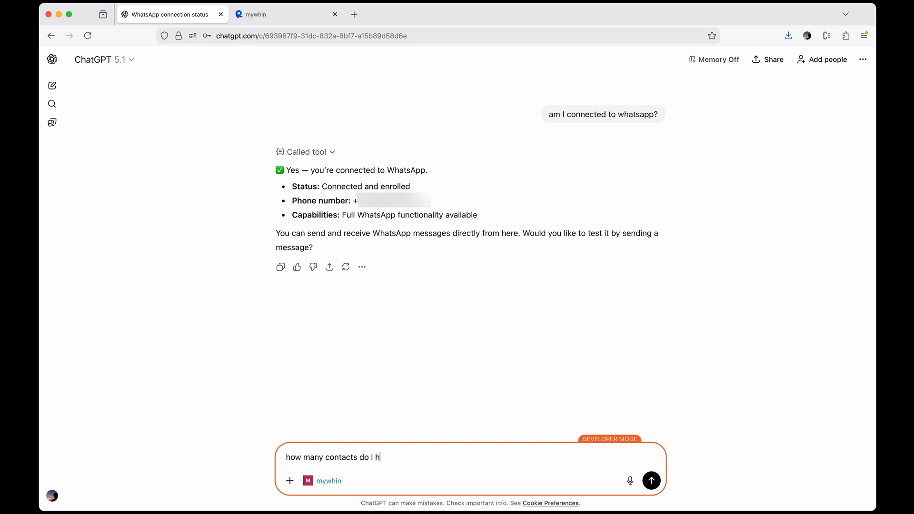
pyautogui.write('ave on whatsapp?')
pyautogui.press('Return')
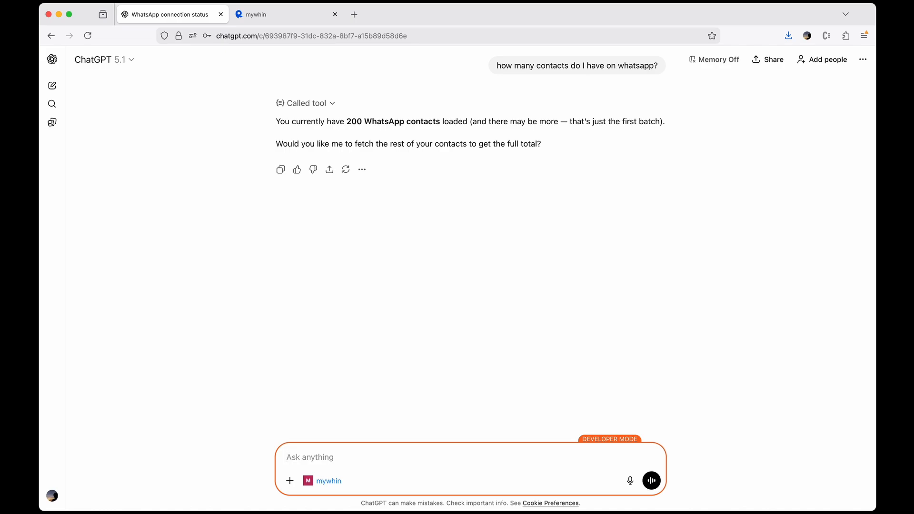
# - Ask "can you tell me how many groups do I have on whatsapp?" and allow mywhin to get the groups
pyautogui.write('can you tell me how man')
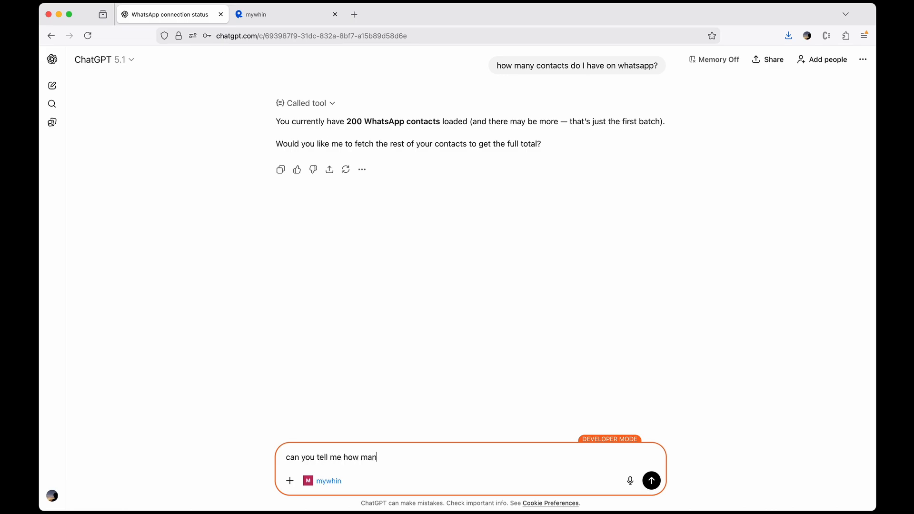
pyautogui.write('y groups do I have on whatsapp?')
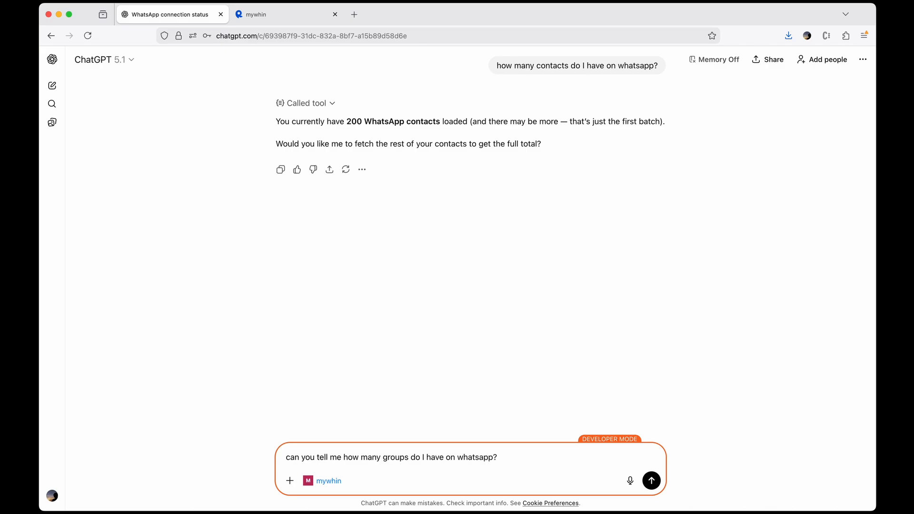
pyautogui.press('Return')
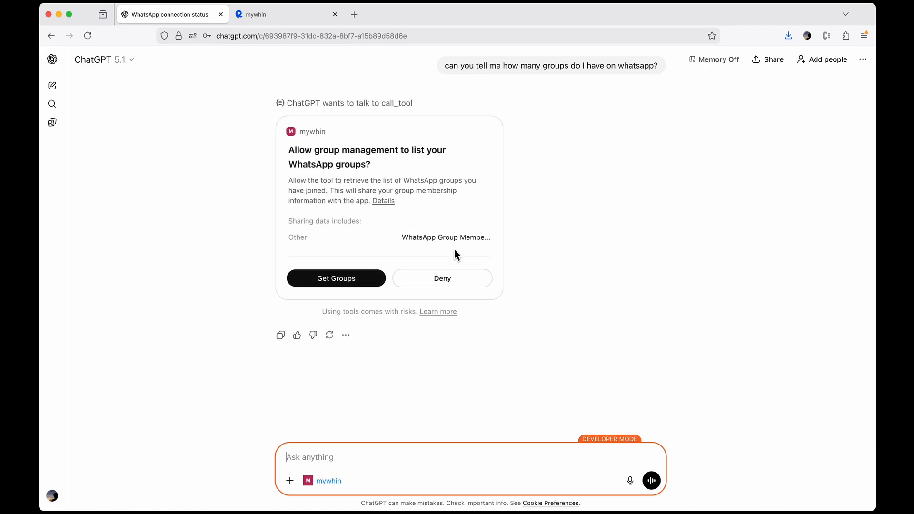
pyautogui.click(336, 282)
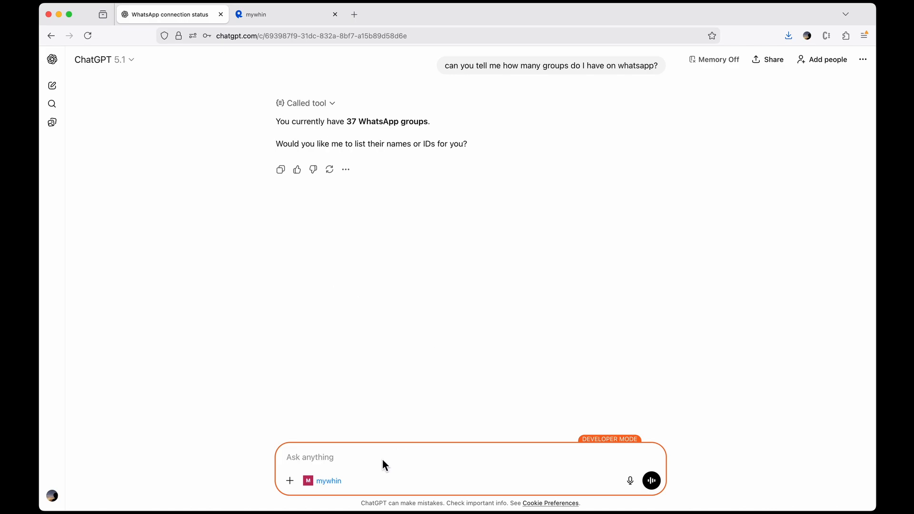
# - Request a WhatsApp message to the contact by first name saying "hi from within chatgpt!!" and approve sending it
pyautogui.write('I want to send a whatsapp t')
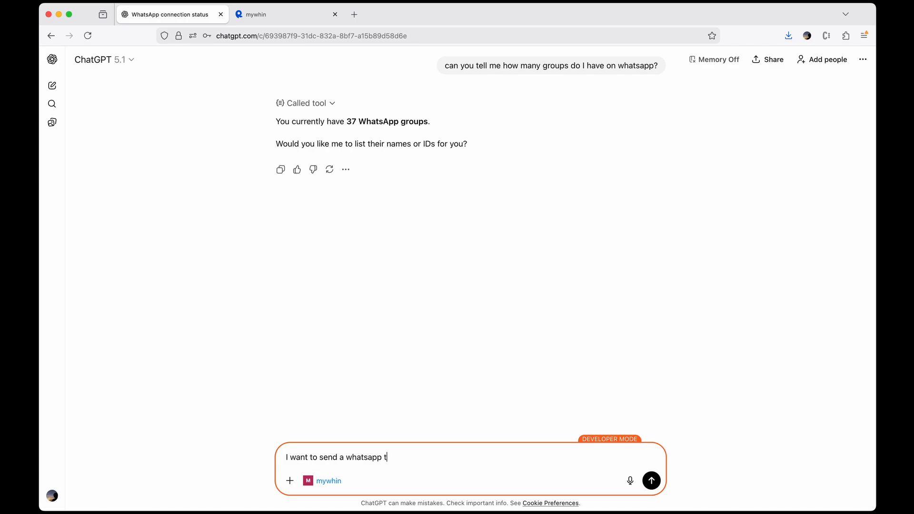
pyautogui.write('o Alberto saying "hi from g')
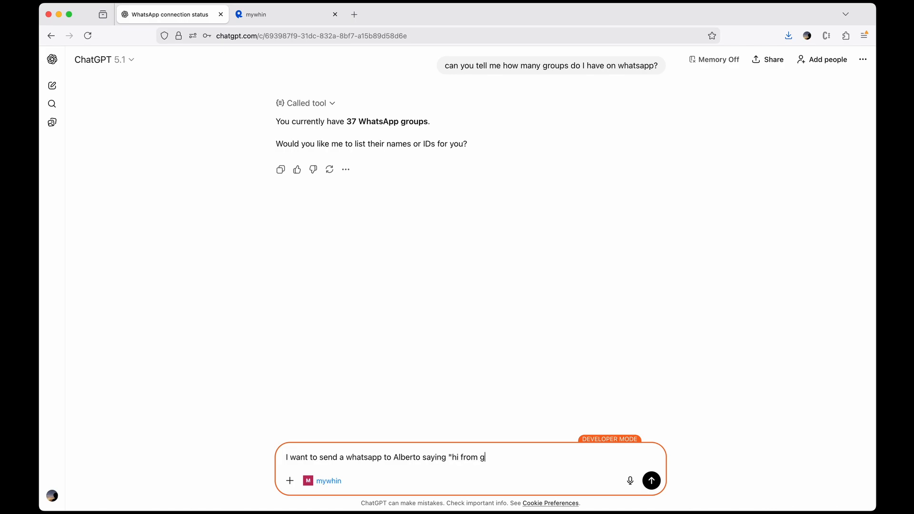
pyautogui.write('within chatgpt!!')
pyautogui.press('Return')
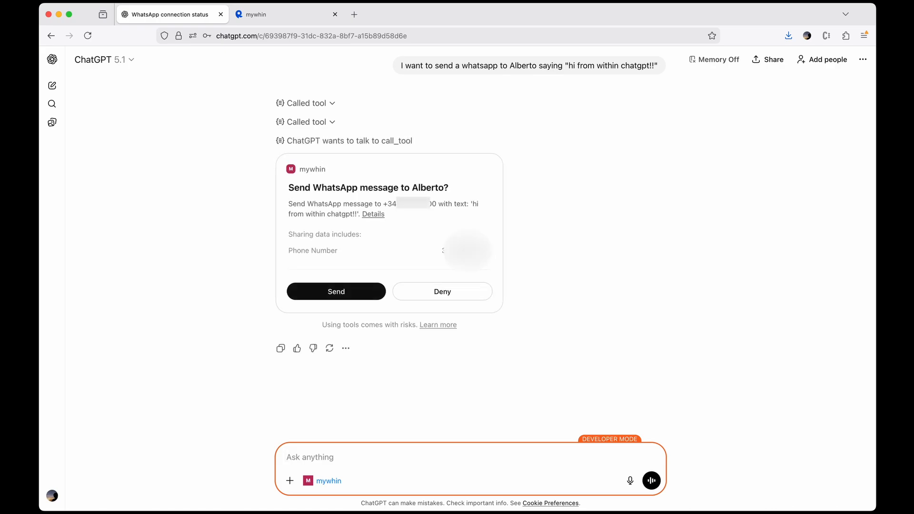
pyautogui.click(352, 294)
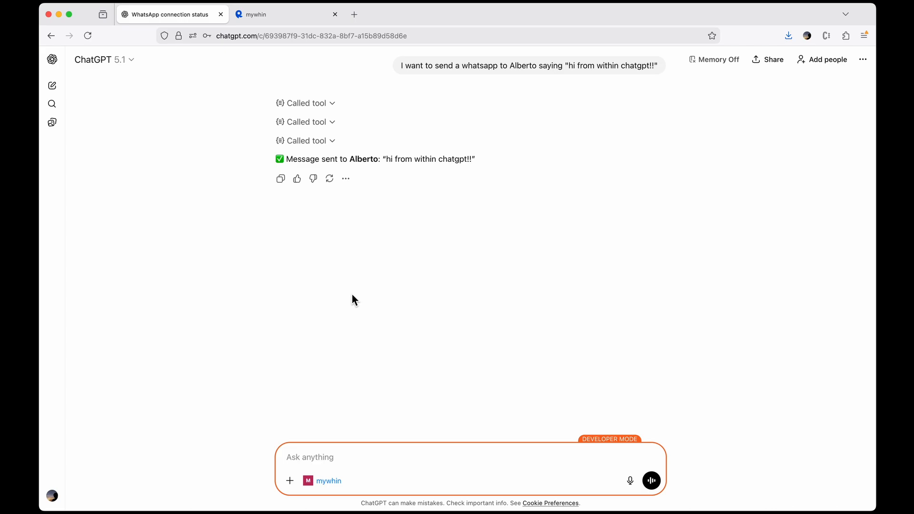
# - Send the question "what actions can I do on whatsapp from here?" in the chat
pyautogui.write('hat')
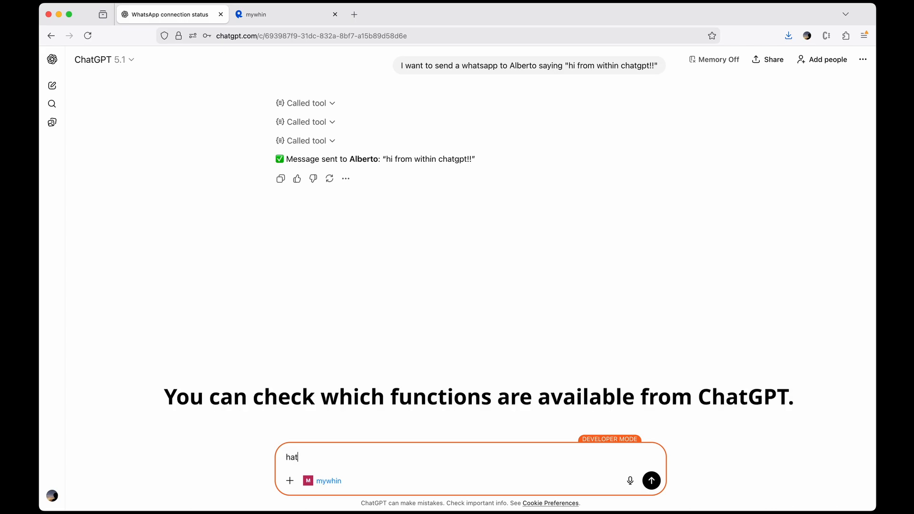
pyautogui.press('BackSpace')
pyautogui.press('BackSpace')
pyautogui.press('BackSpace')
pyautogui.write('what')
pyautogui.write(' action')
pyautogui.write('casn')
pyautogui.press('BackSpace')
pyautogui.press('BackSpace')
pyautogui.press('BackSpace')
pyautogui.write('n I do on whatsap')
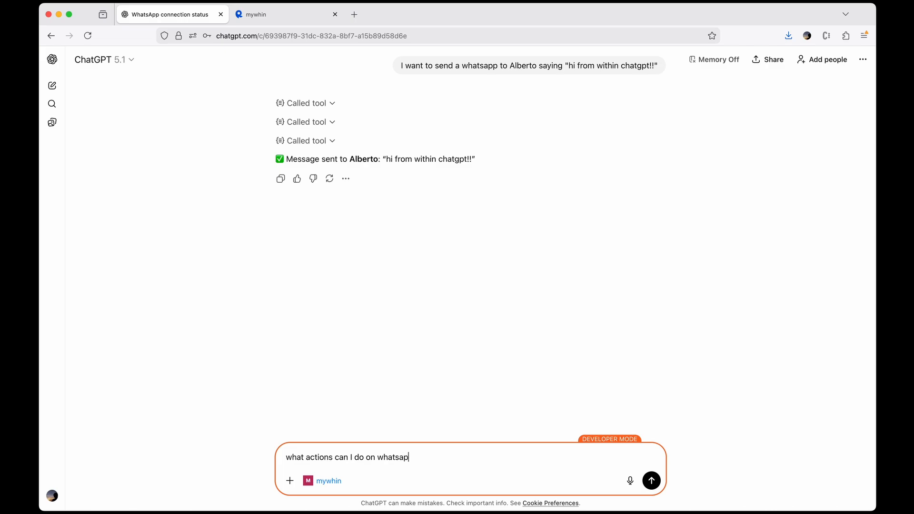
pyautogui.write('p from here?')
pyautogui.press('Return')
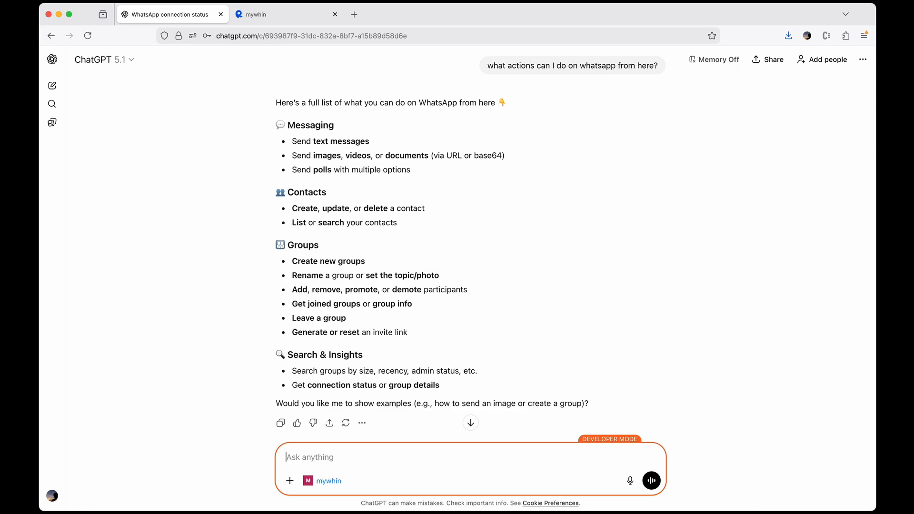
# - Send the closing message "thanks!!! :)" in the chat
pyautogui.write('that')
pyautogui.press('BackSpace')
pyautogui.write('nks!!! :)')
pyautogui.press('Return')
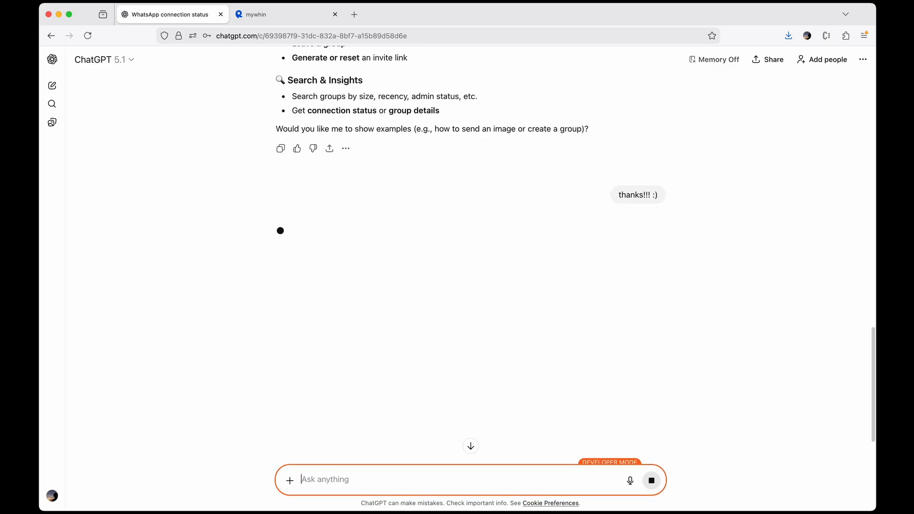